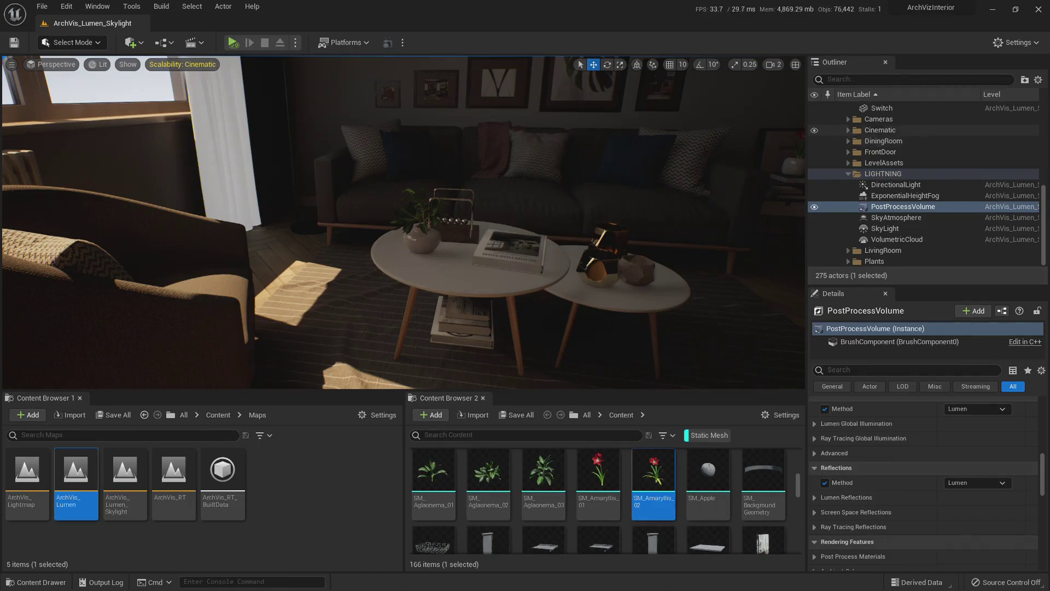
Examine the living room's Lumen lighting and the reflections on the Newton's cradle on the coffee table, with nothing selected.
{"action": "right_click_drag", "start_coordinate": [591, 192], "coordinate": [801, 155]}
{"action": "key", "text": "w"}
{"action": "key", "text": "Escape"}
{"action": "right_click_drag", "start_coordinate": [552, 199], "coordinate": [695, 201]}
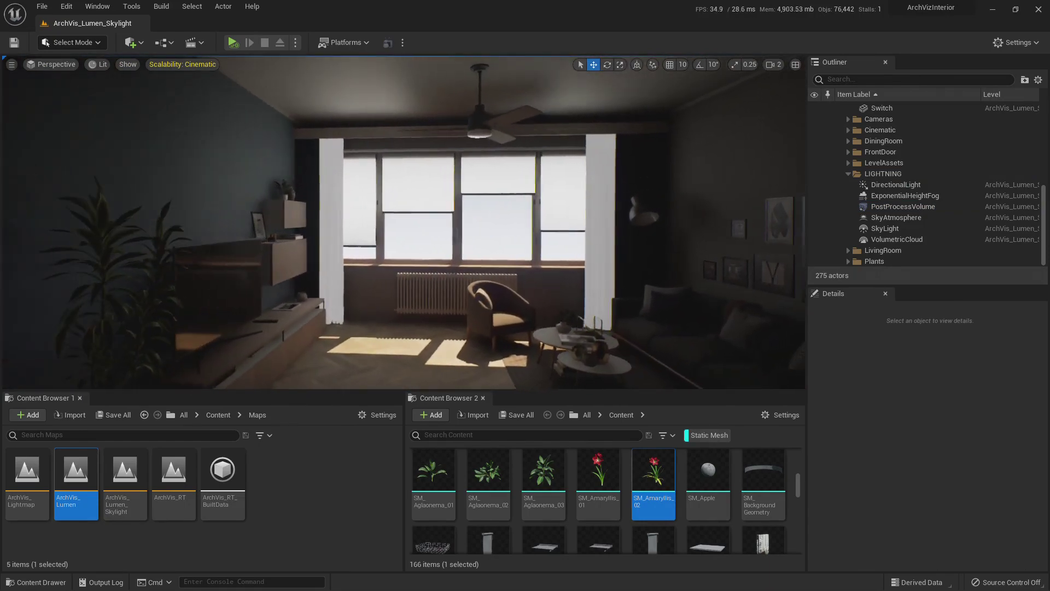
{"action": "right_click_drag", "start_coordinate": [356, 224], "coordinate": [405, 295]}
{"action": "key", "text": "w"}
{"action": "key", "text": "w"}
{"action": "key", "text": "w"}
{"action": "right_click_drag", "start_coordinate": [339, 262], "coordinate": [148, 227]}
{"action": "key", "text": "w"}
{"action": "right_click_drag", "start_coordinate": [246, 257], "coordinate": [343, 303]}
{"action": "key", "text": "w"}
{"action": "key", "text": "w"}
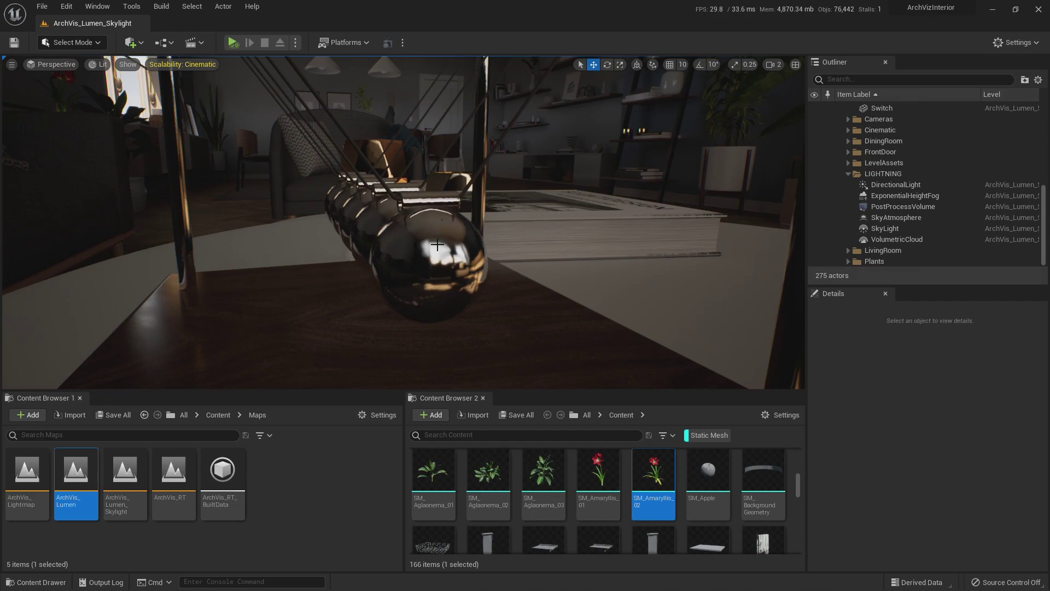
{"action": "key", "text": "s"}
{"action": "right_click_drag", "start_coordinate": [404, 235], "coordinate": [402, 271]}
{"action": "right_click_drag", "start_coordinate": [322, 304], "coordinate": [322, 303]}
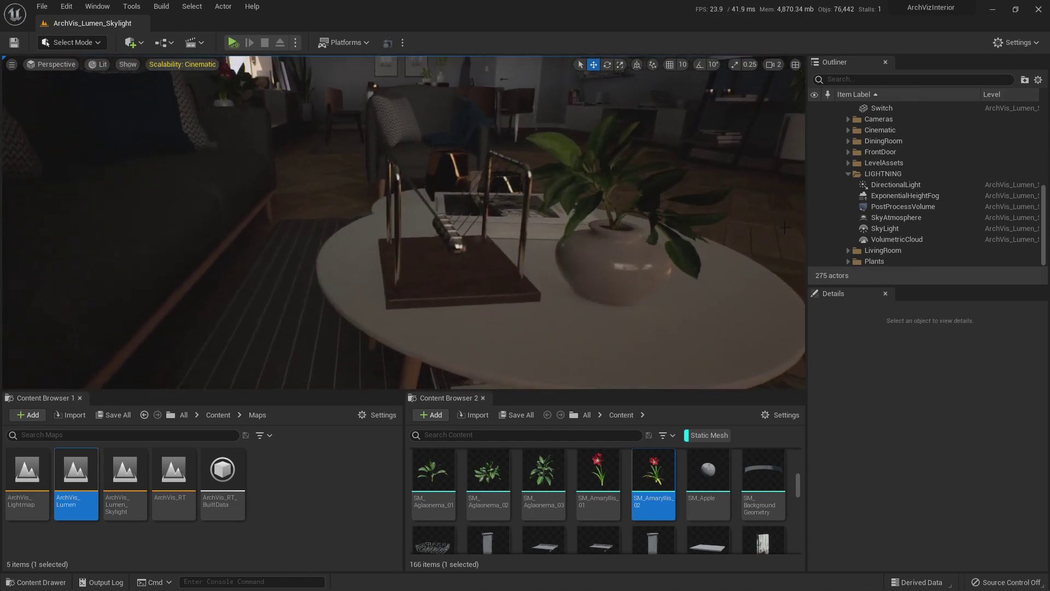
Set the PostProcessVolume's reflections method to Standalone Ray Traced (Deprecated).
{"action": "left_click", "coordinate": [902, 209]}
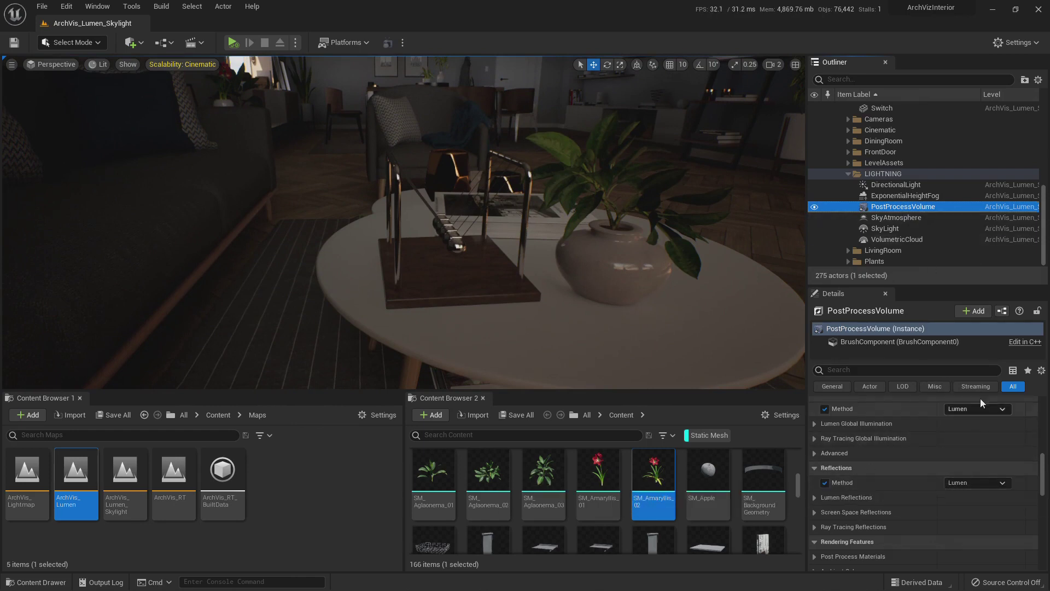
{"action": "scroll", "coordinate": [925, 488], "scroll_direction": "up", "scroll_amount": 1}
{"action": "scroll", "coordinate": [925, 488], "scroll_direction": "up", "scroll_amount": 1}
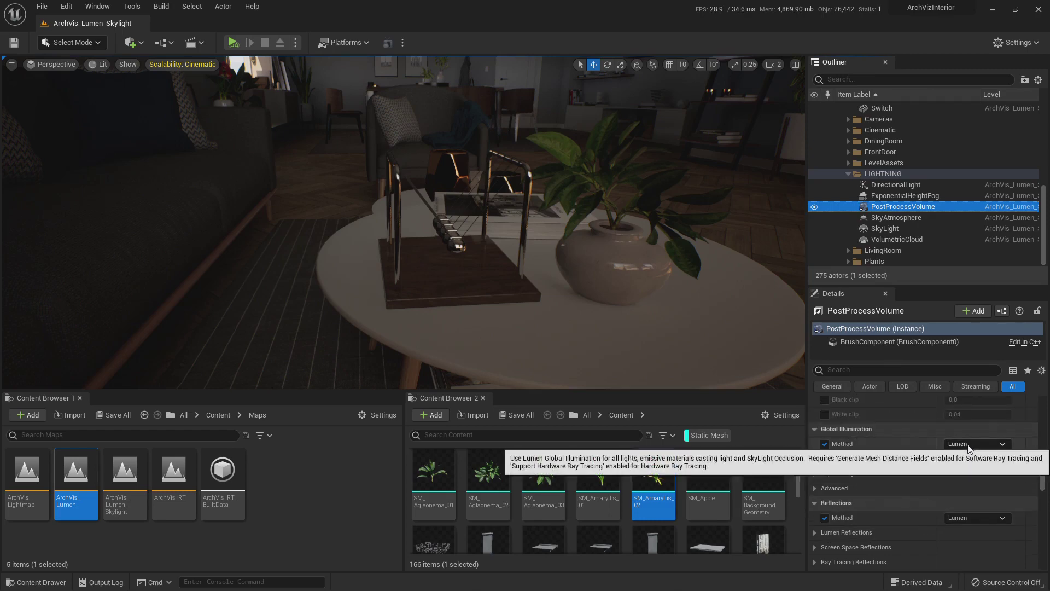
{"action": "left_click", "coordinate": [977, 518]}
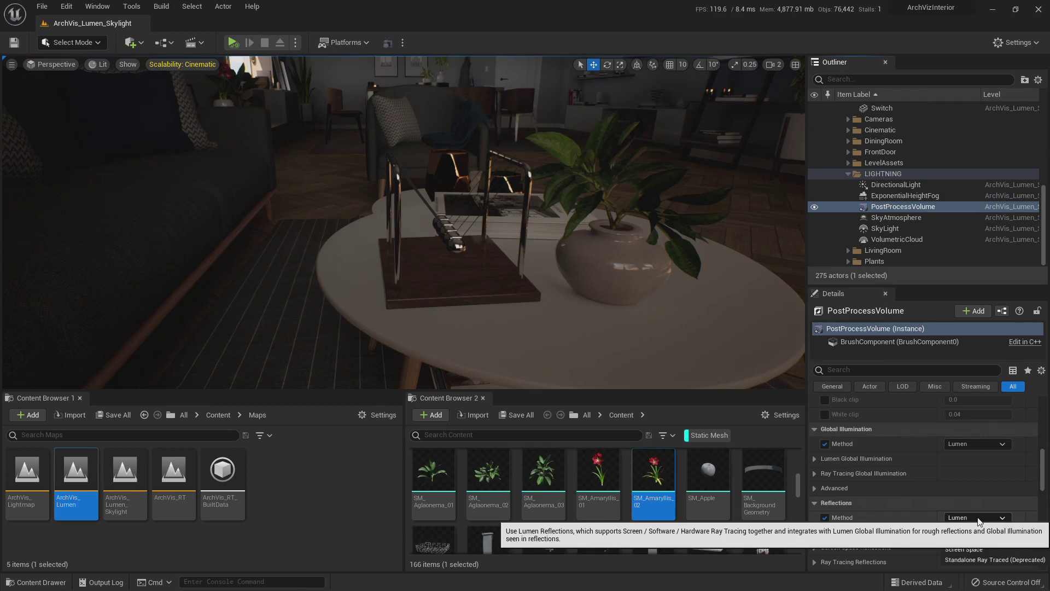
{"action": "left_click", "coordinate": [993, 559]}
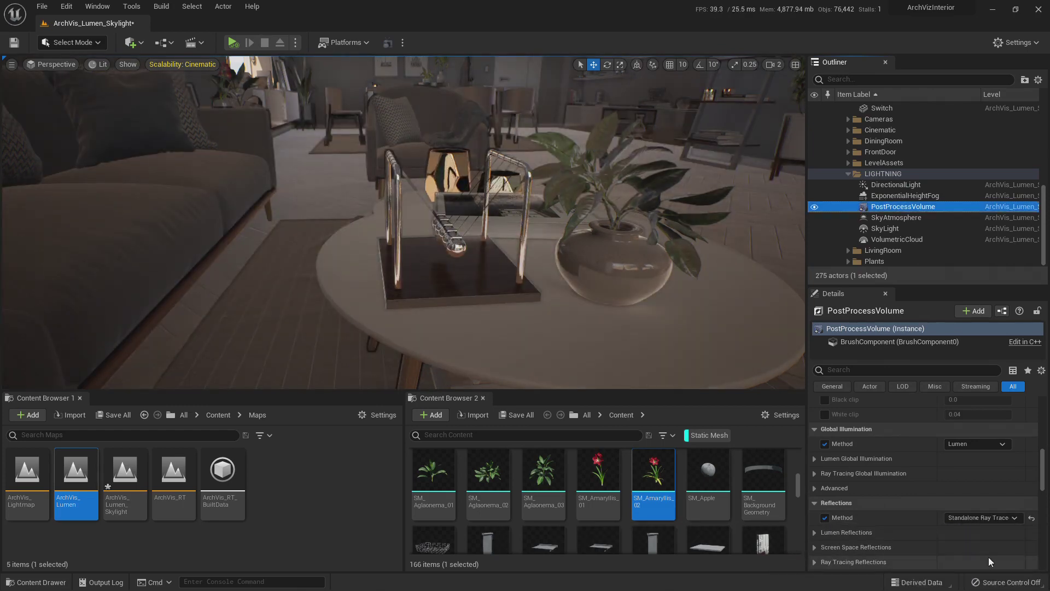
Inspect the ray traced reflections around the sofa, armchair and coffee tables, and view the SkyLight's settings.
{"action": "right_click_drag", "start_coordinate": [582, 266], "coordinate": [405, 252]}
{"action": "key", "text": "w"}
{"action": "key", "text": "s"}
{"action": "left_click_drag", "start_coordinate": [415, 362], "coordinate": [426, 362]}
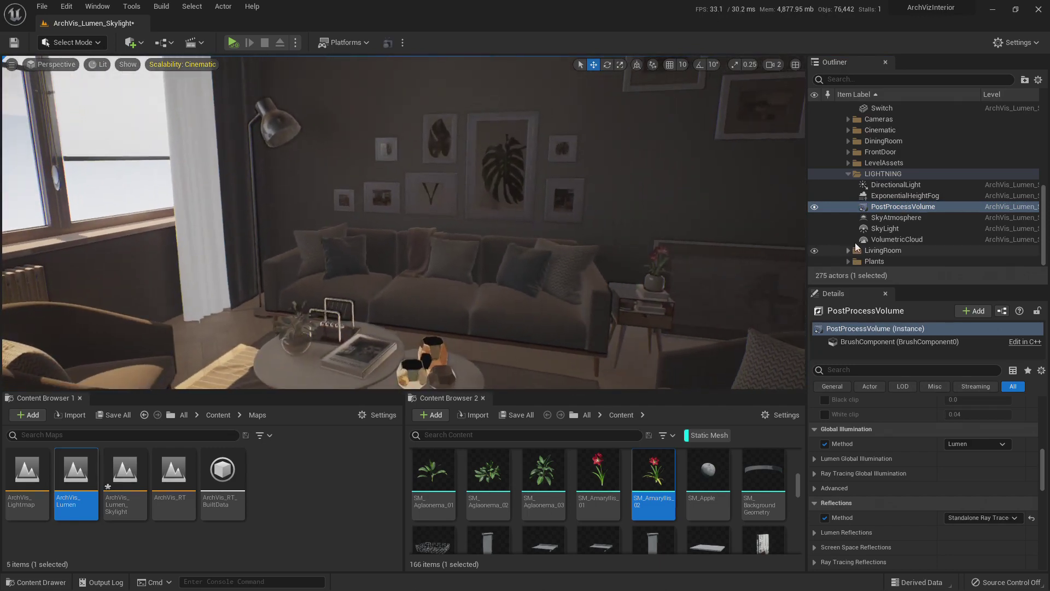
{"action": "left_click", "coordinate": [888, 227]}
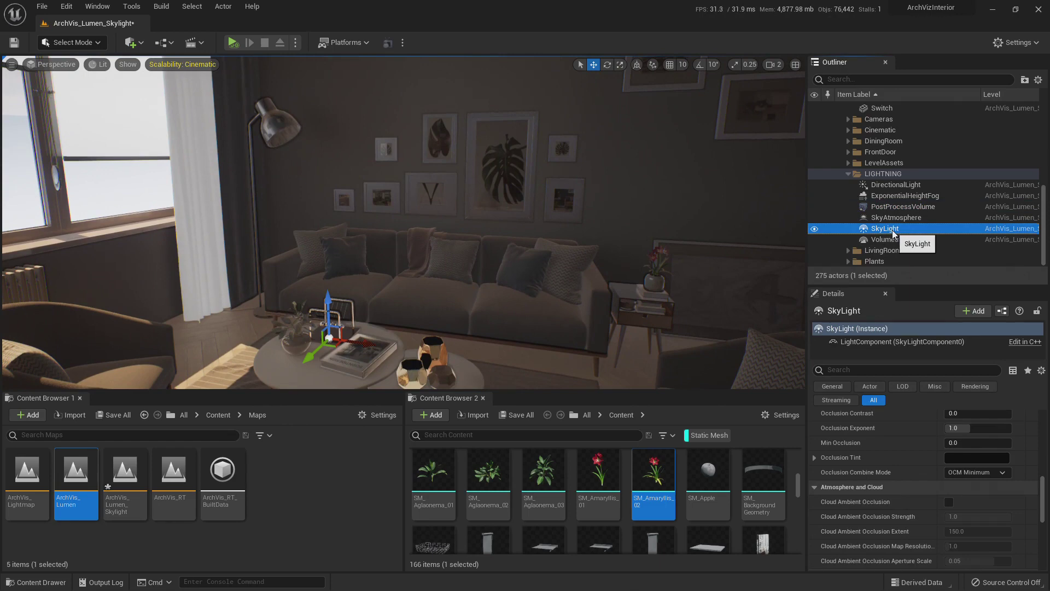
{"action": "right_click_drag", "start_coordinate": [638, 265], "coordinate": [881, 302]}
{"action": "key", "text": "w"}
{"action": "key", "text": "q"}
{"action": "key", "text": "e"}
{"action": "key", "text": "w"}
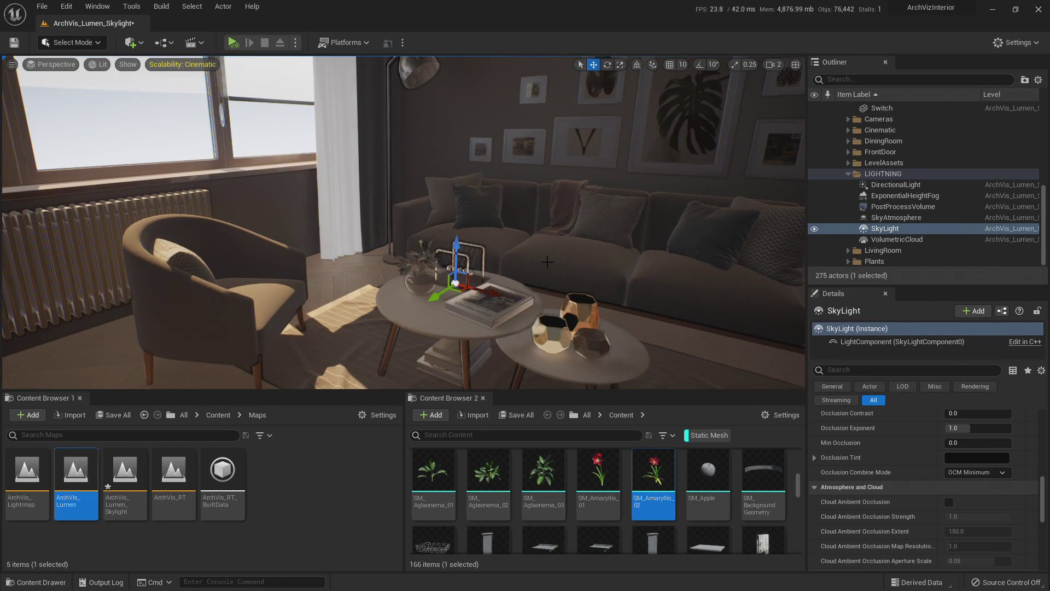
Reset the PostProcessVolume's reflections method to Lumen and check the sofa area.
{"action": "left_click", "coordinate": [889, 208]}
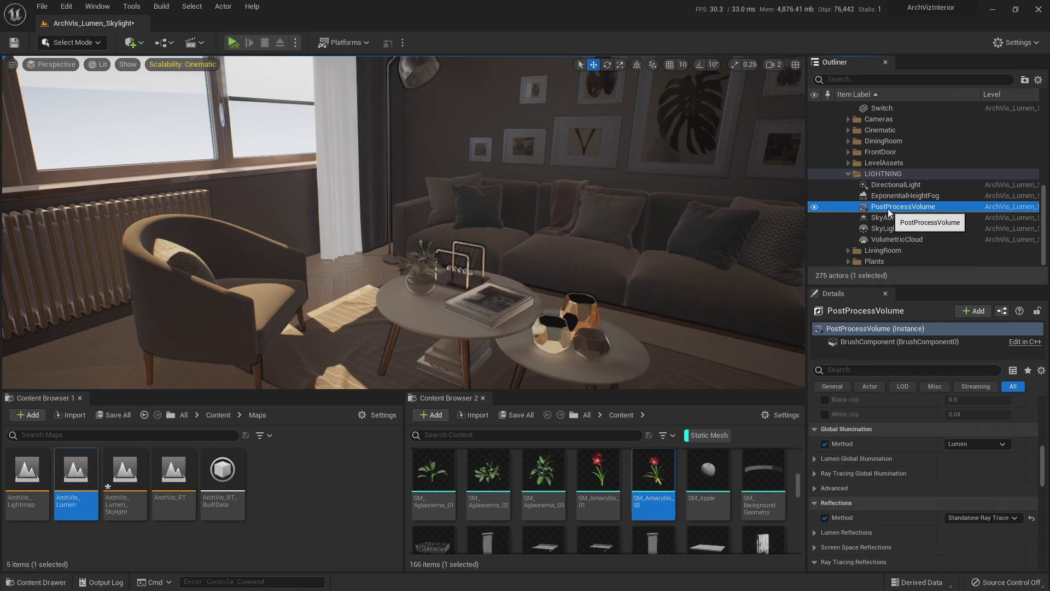
{"action": "left_click_drag", "start_coordinate": [525, 264], "coordinate": [523, 257]}
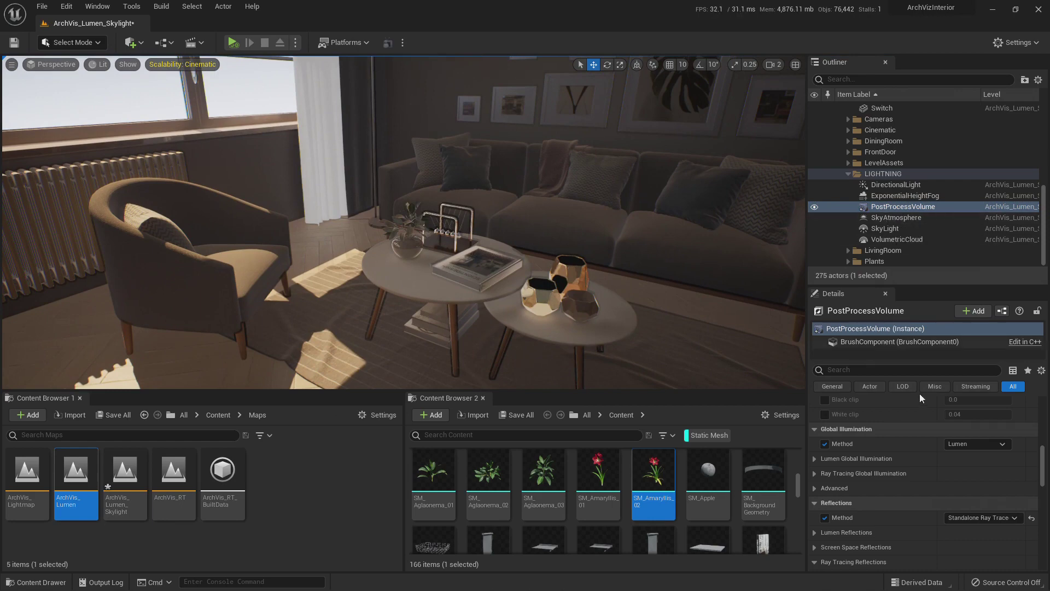
{"action": "left_click", "coordinate": [1031, 518]}
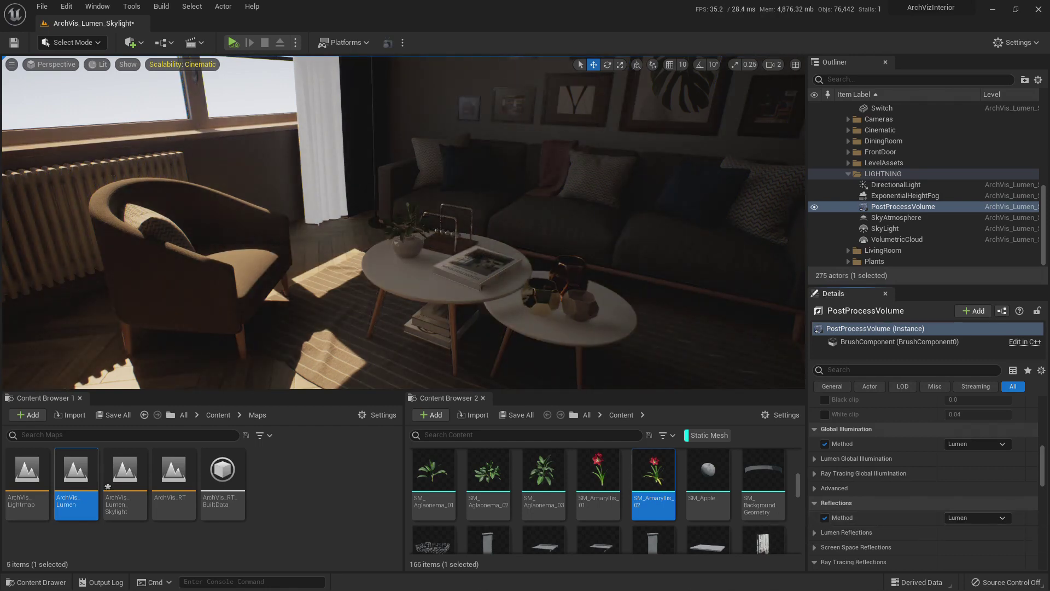
{"action": "right_click_drag", "start_coordinate": [559, 331], "coordinate": [561, 285]}
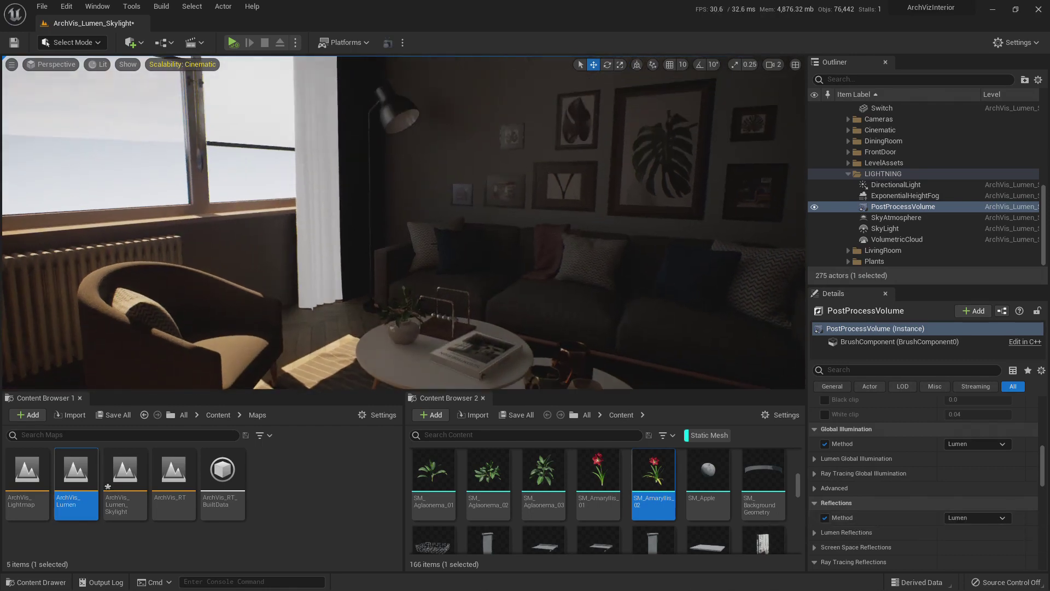
Open the engine's Rendering settings in the Project Settings.
{"action": "left_click", "coordinate": [65, 7]}
{"action": "left_click", "coordinate": [98, 171]}
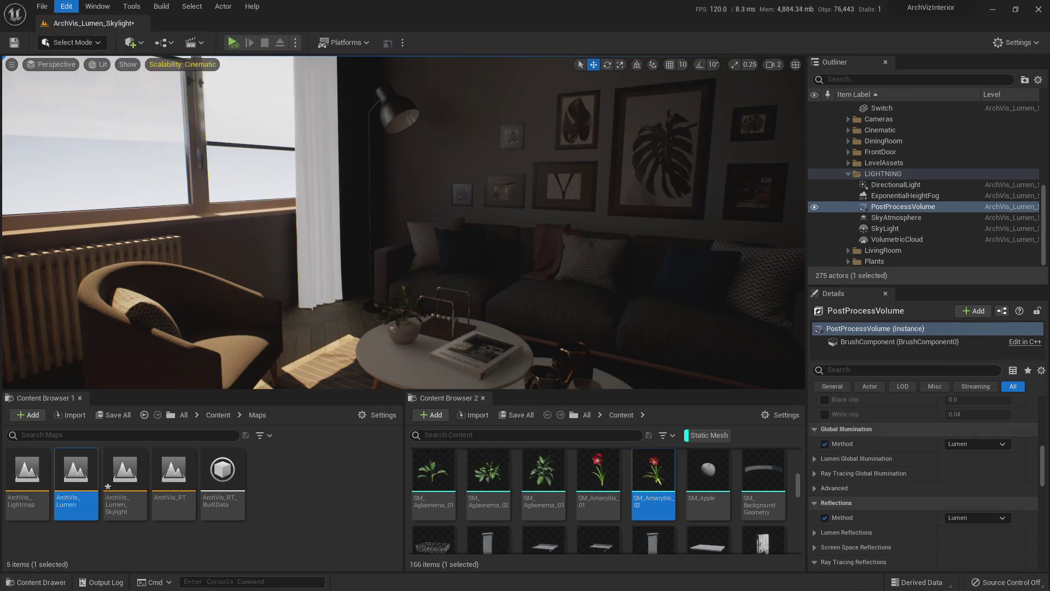
{"action": "scroll", "coordinate": [150, 300], "scroll_direction": "down", "scroll_amount": 3}
{"action": "scroll", "coordinate": [150, 301], "scroll_direction": "down", "scroll_amount": 4}
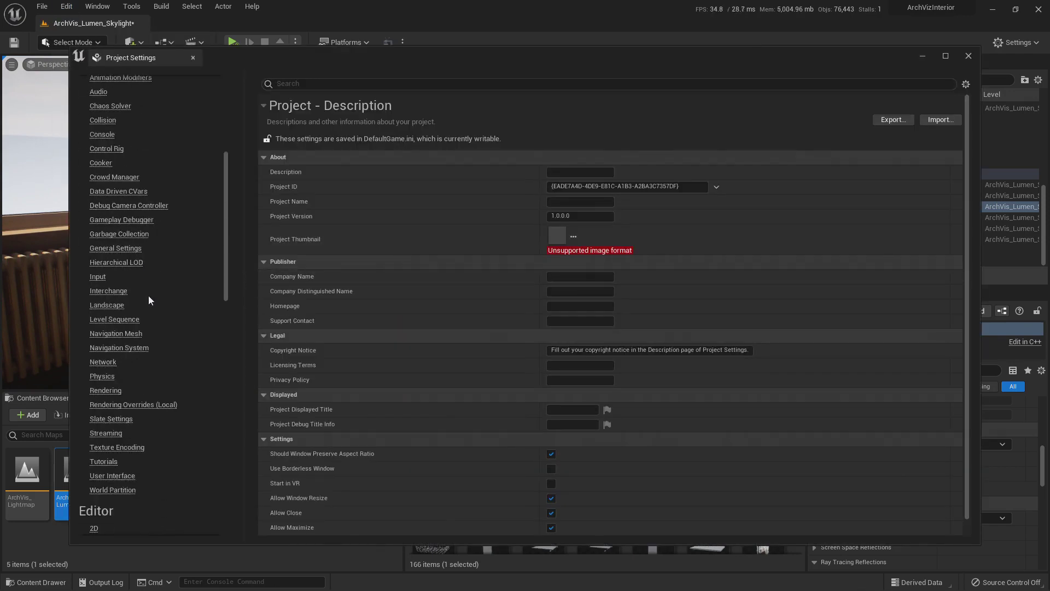
{"action": "left_click", "coordinate": [110, 359]}
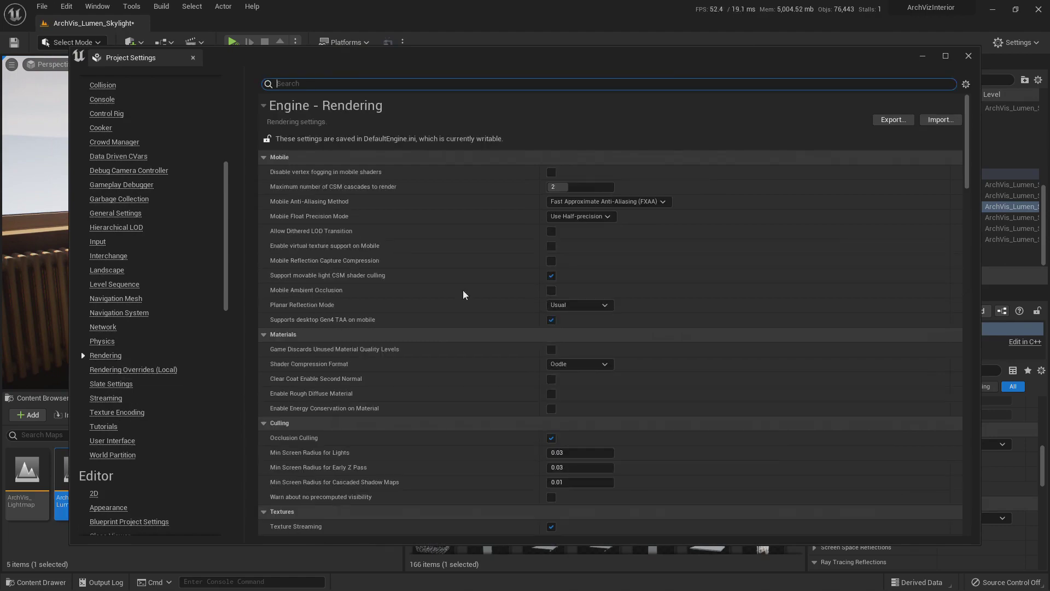
Enable Use Hardware Ray Tracing when available for Lumen and review the Ray Lighting Mode options, keeping Hit Lighting for Reflections.
{"action": "scroll", "coordinate": [496, 298], "scroll_direction": "down", "scroll_amount": 10}
{"action": "scroll", "coordinate": [497, 302], "scroll_direction": "down", "scroll_amount": 8}
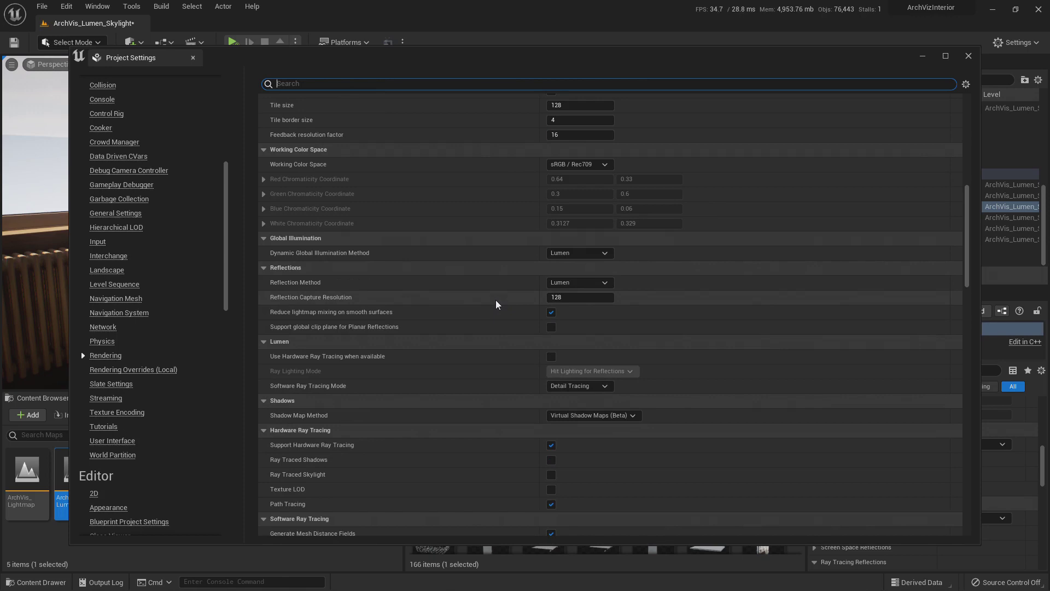
{"action": "left_click_drag", "start_coordinate": [580, 56], "coordinate": [566, 68]}
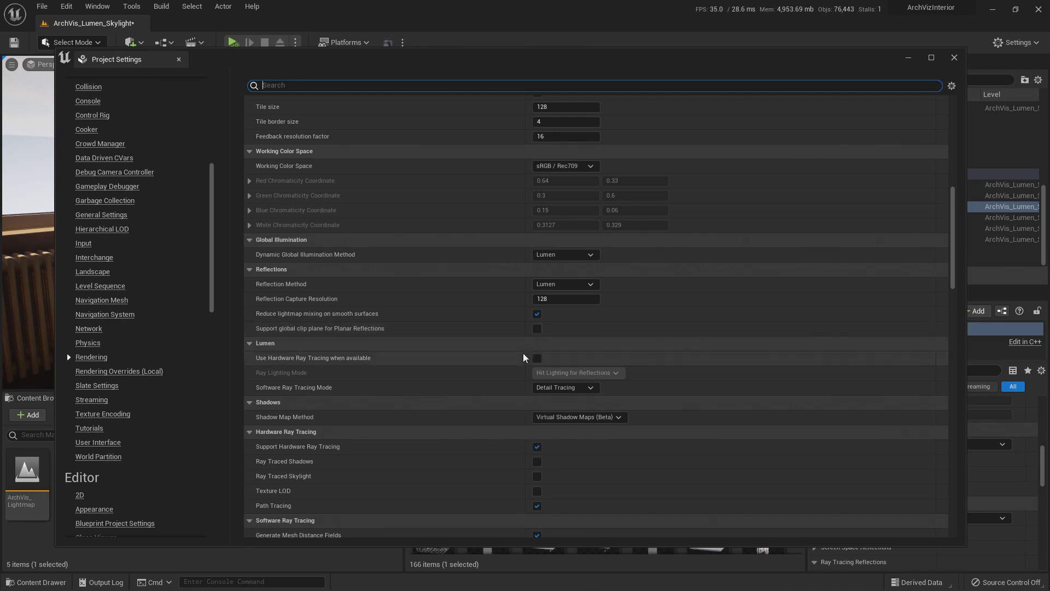
{"action": "scroll", "coordinate": [520, 342], "scroll_direction": "down", "scroll_amount": 3}
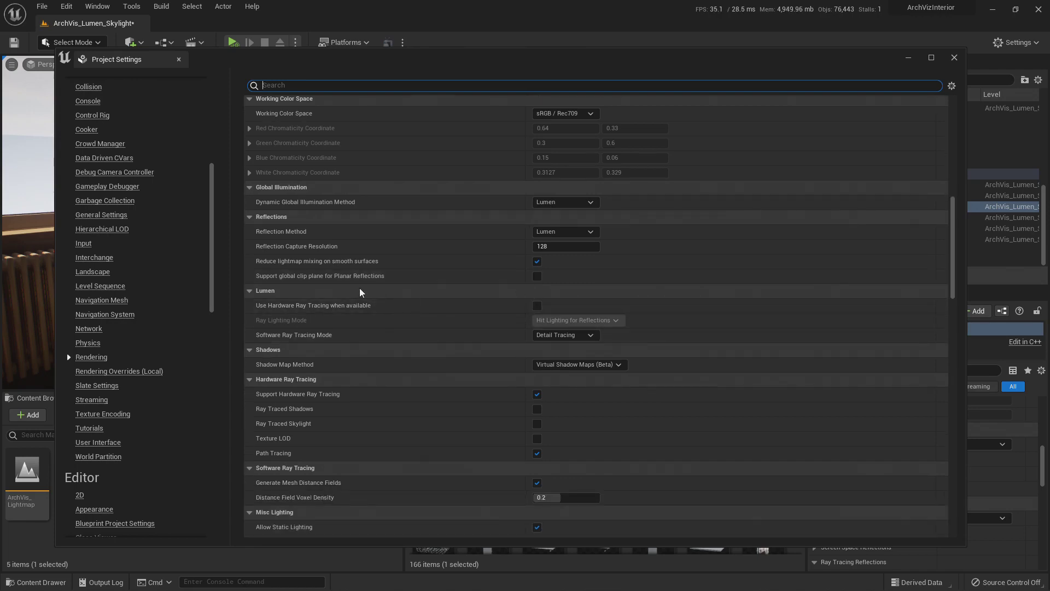
{"action": "scroll", "coordinate": [328, 323], "scroll_direction": "up", "scroll_amount": 1}
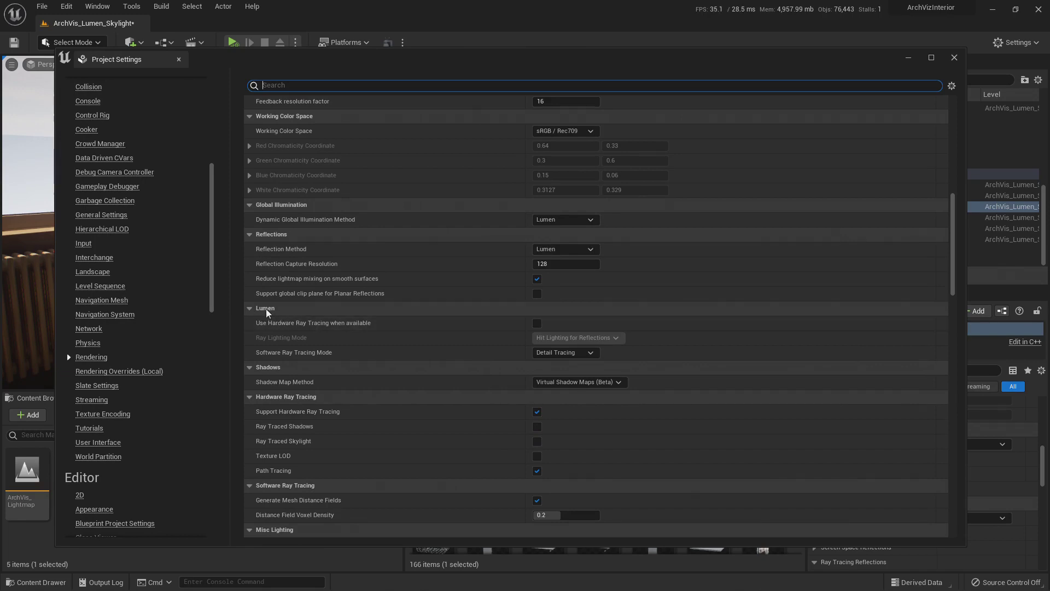
{"action": "mouse_move", "coordinate": [261, 329]}
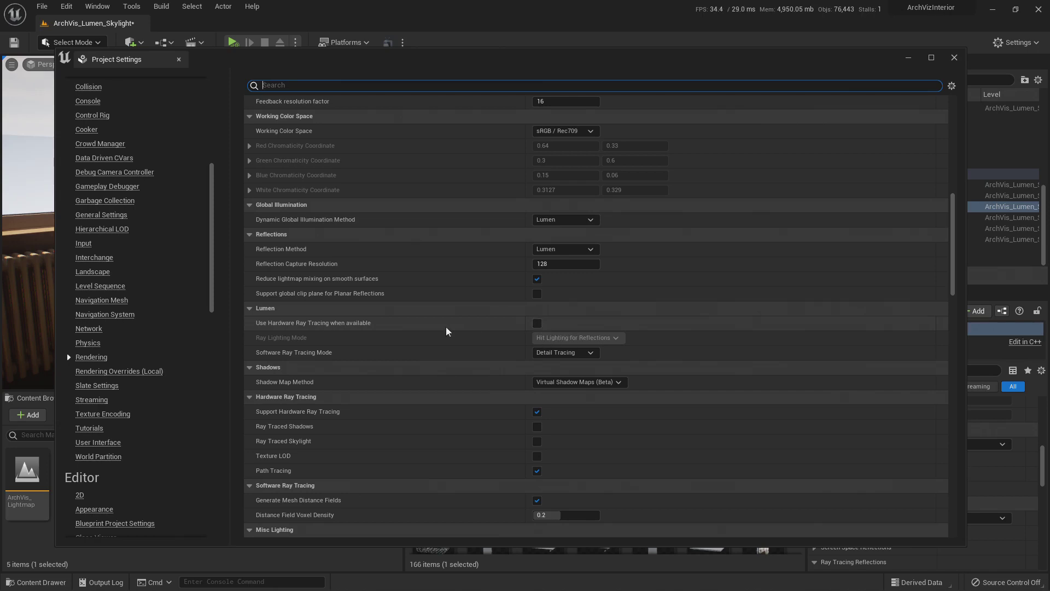
{"action": "left_click", "coordinate": [537, 323]}
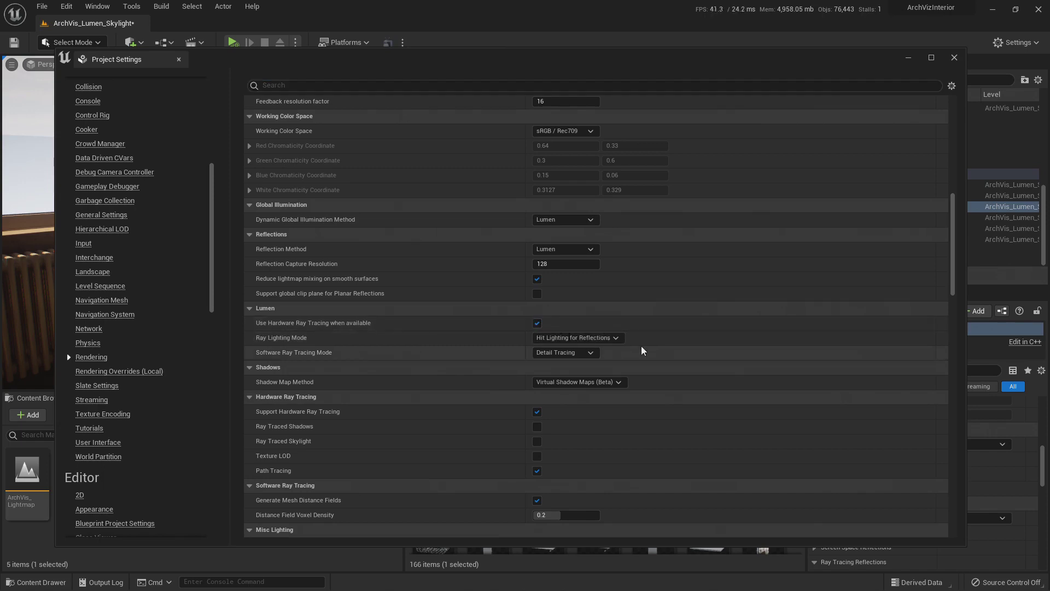
{"action": "left_click", "coordinate": [604, 338]}
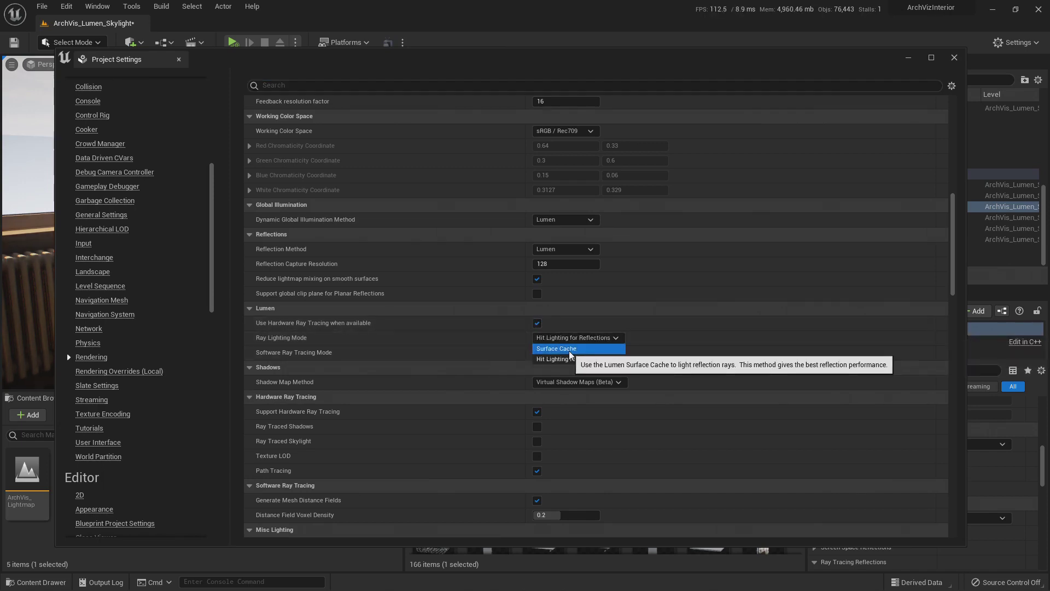
{"action": "left_click", "coordinate": [589, 343]}
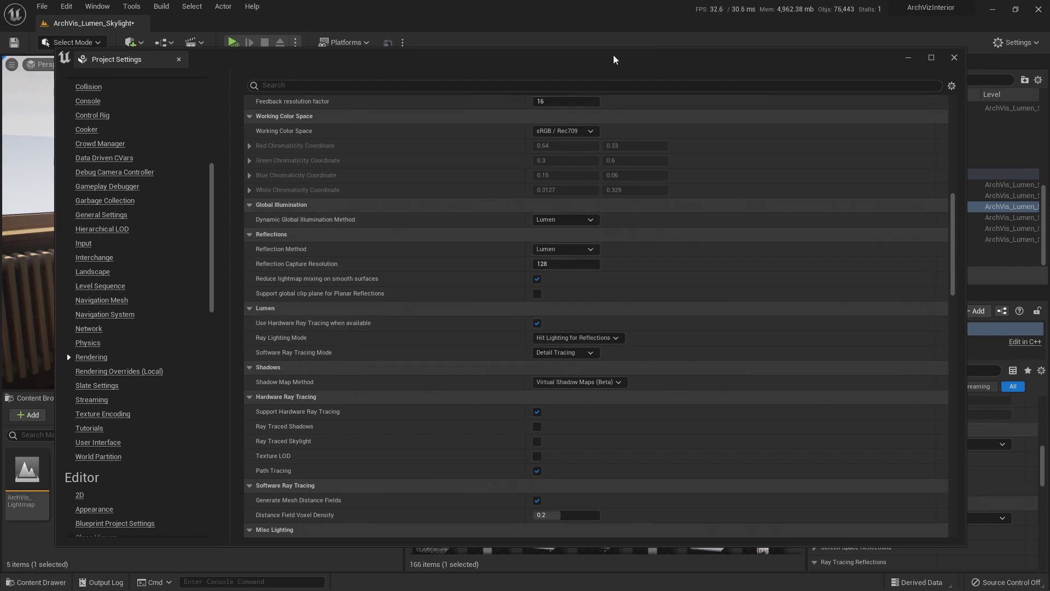
Move the Project Settings window clear of the viewport and examine the hardware ray traced reflections on the Newton's cradle and around the room.
{"action": "left_click_drag", "start_coordinate": [613, 58], "coordinate": [614, 445]}
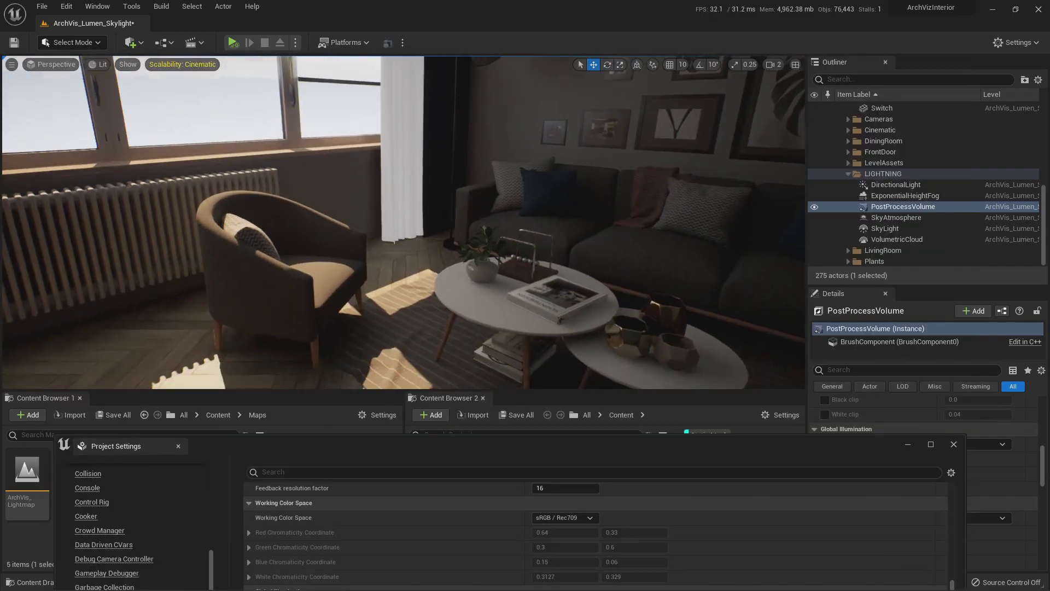
{"action": "right_click_drag", "start_coordinate": [690, 385], "coordinate": [710, 386]}
{"action": "left_click_drag", "start_coordinate": [701, 443], "coordinate": [684, 468]}
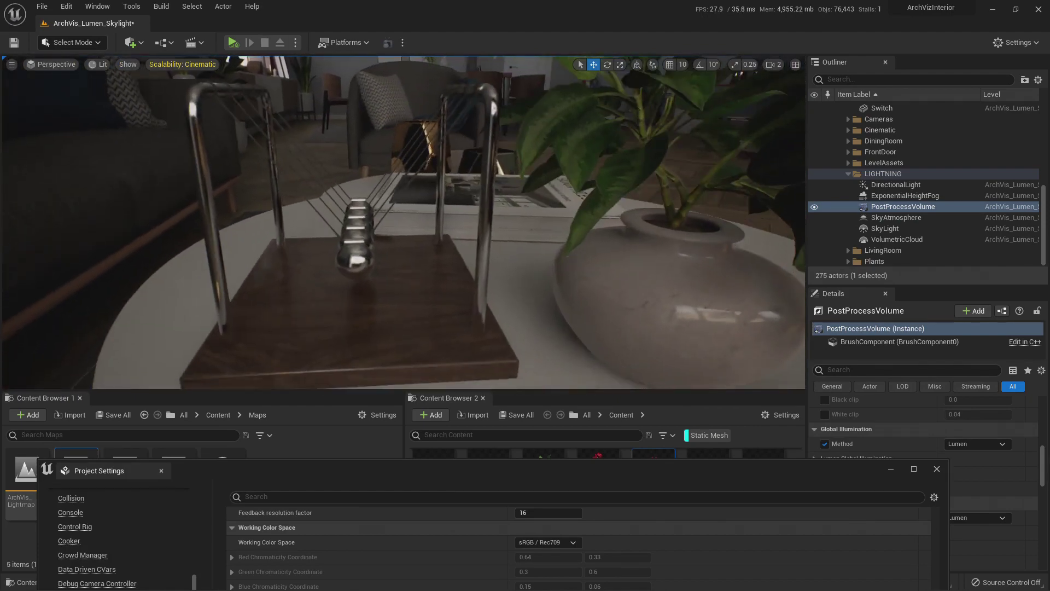
{"action": "right_click_drag", "start_coordinate": [403, 222], "coordinate": [350, 189]}
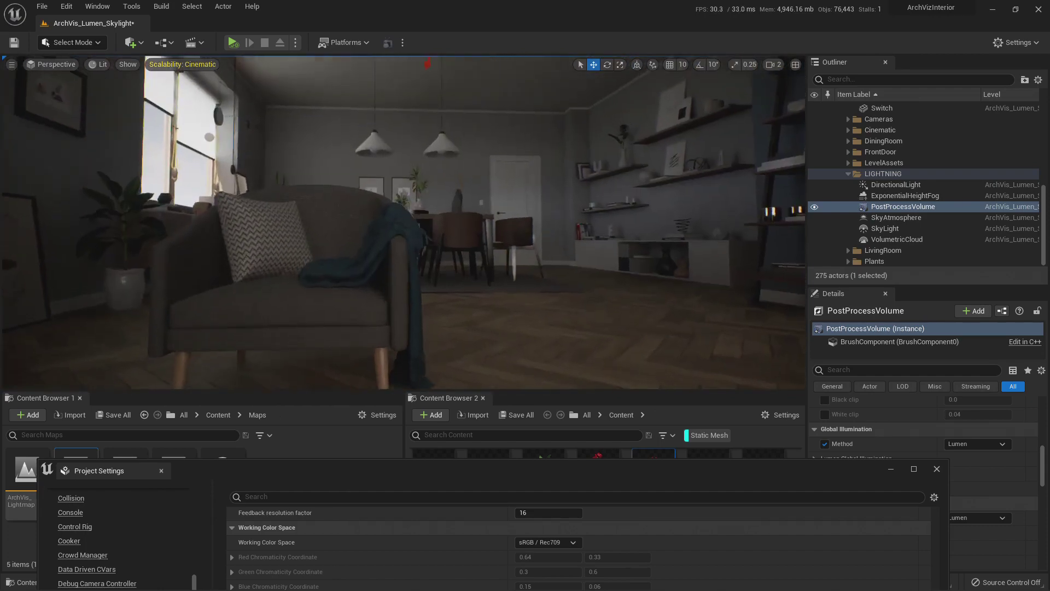
{"action": "right_click_drag", "start_coordinate": [403, 222], "coordinate": [432, 282]}
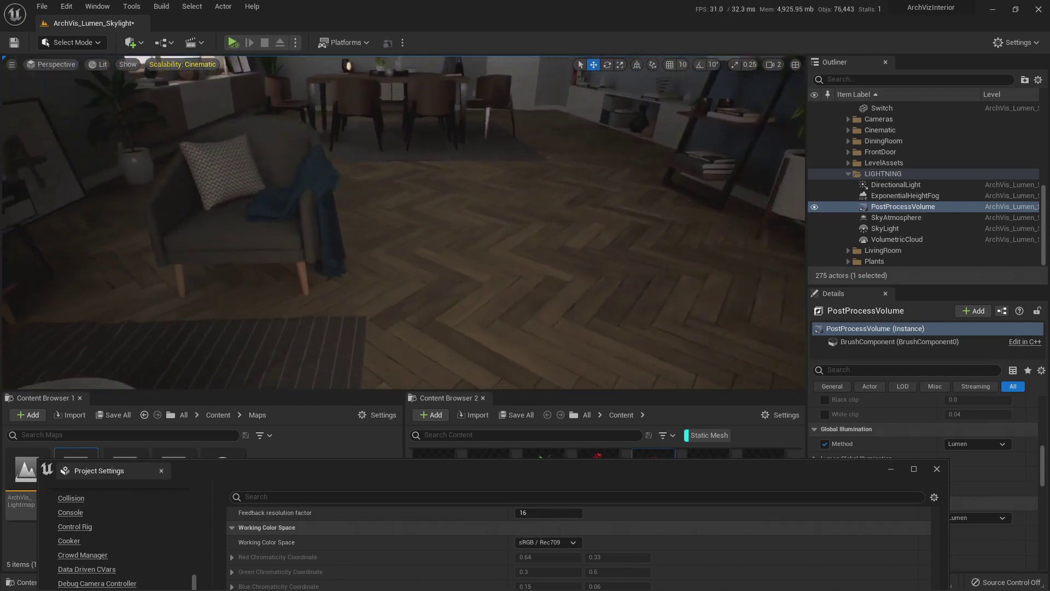
{"action": "right_click_drag", "start_coordinate": [489, 383], "coordinate": [475, 384]}
{"action": "right_click_drag", "start_coordinate": [527, 263], "coordinate": [650, 198]}
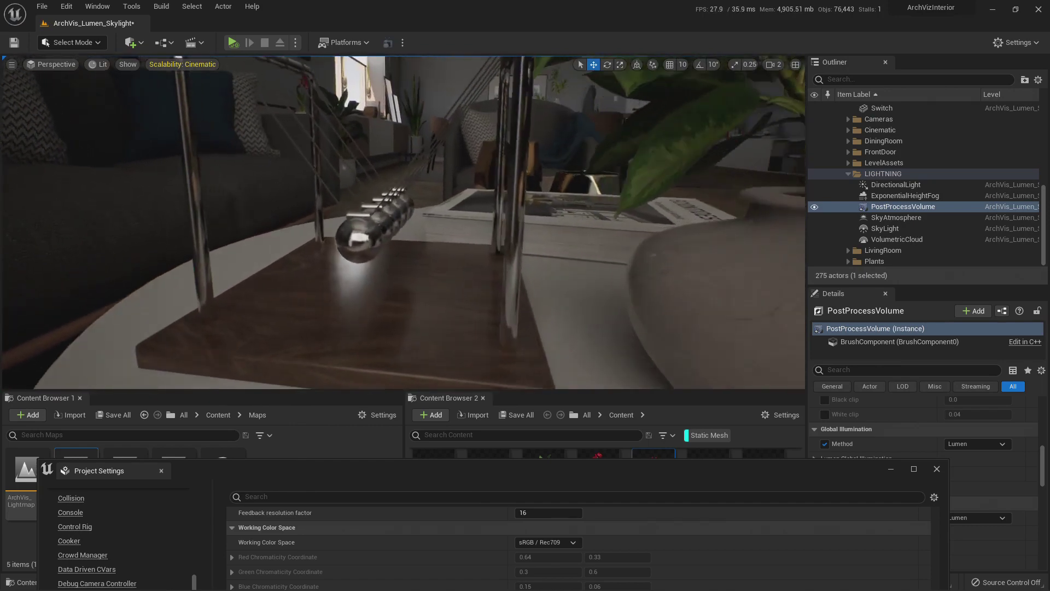
Turn Lumen's Use Hardware Ray Tracing when available off and back on to compare the reflections on the Newton's cradle.
{"action": "left_click_drag", "start_coordinate": [531, 481], "coordinate": [528, 362]}
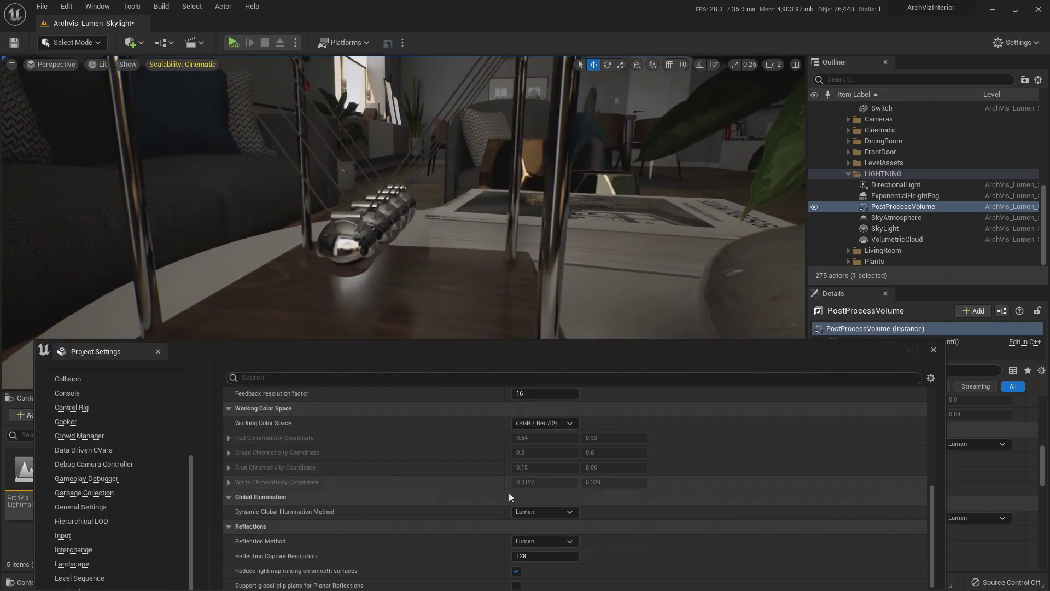
{"action": "scroll", "coordinate": [418, 547], "scroll_direction": "down", "scroll_amount": 2}
{"action": "scroll", "coordinate": [425, 544], "scroll_direction": "down", "scroll_amount": 2}
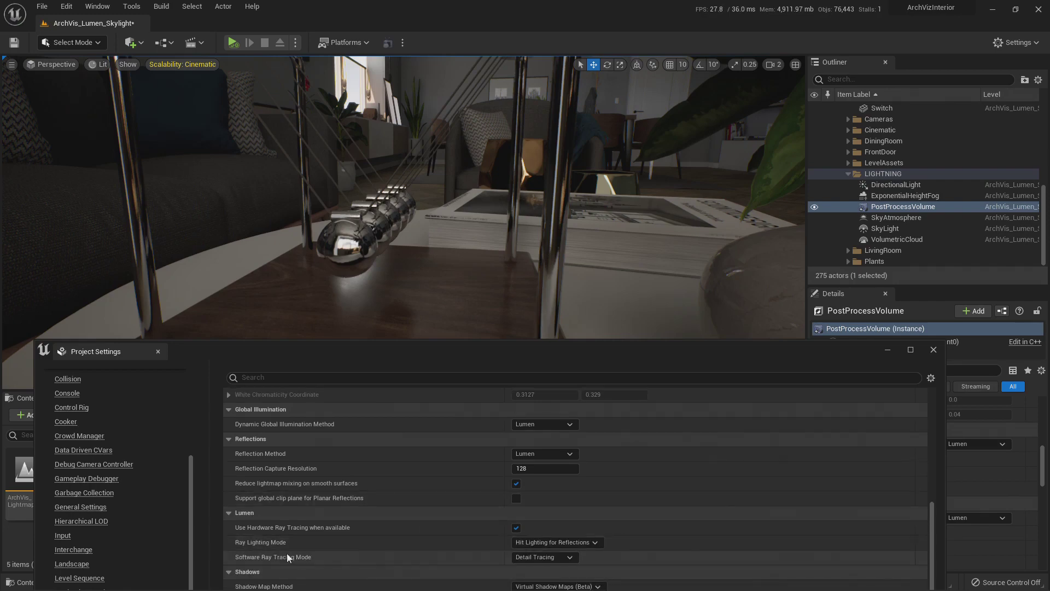
{"action": "left_click", "coordinate": [515, 528]}
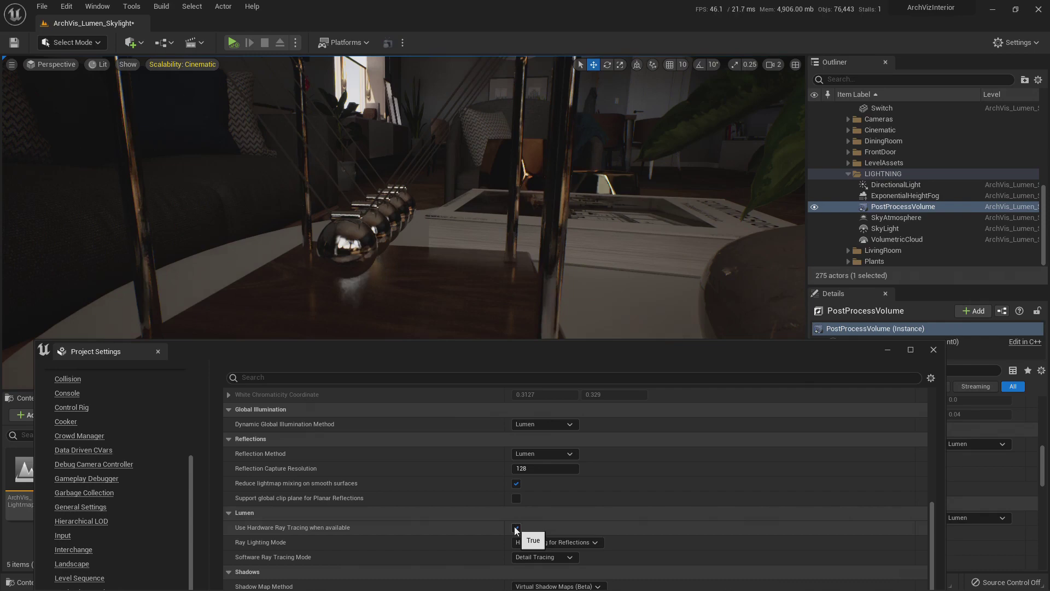
{"action": "left_click", "coordinate": [516, 527]}
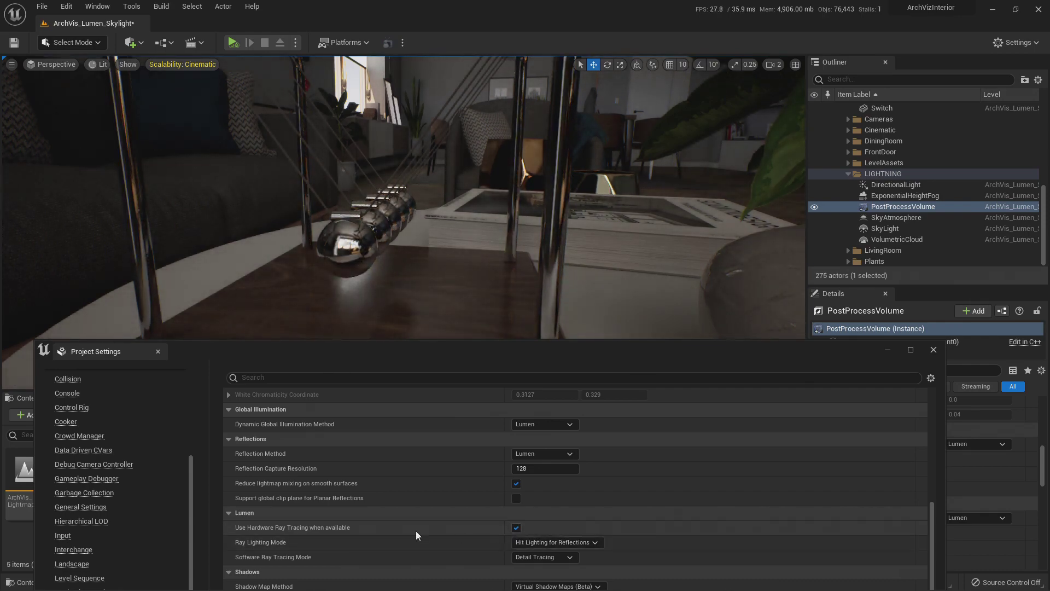
{"action": "mouse_move", "coordinate": [349, 529]}
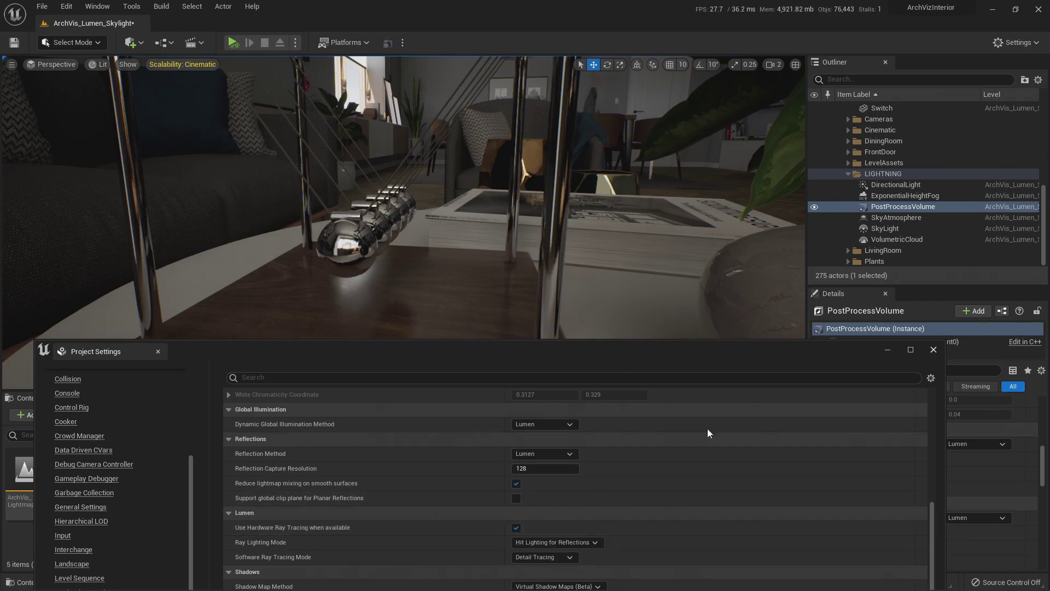
Examine the lighting and reflections around the living room and close the Project Settings window.
{"action": "scroll", "coordinate": [537, 491], "scroll_direction": "down", "scroll_amount": 2}
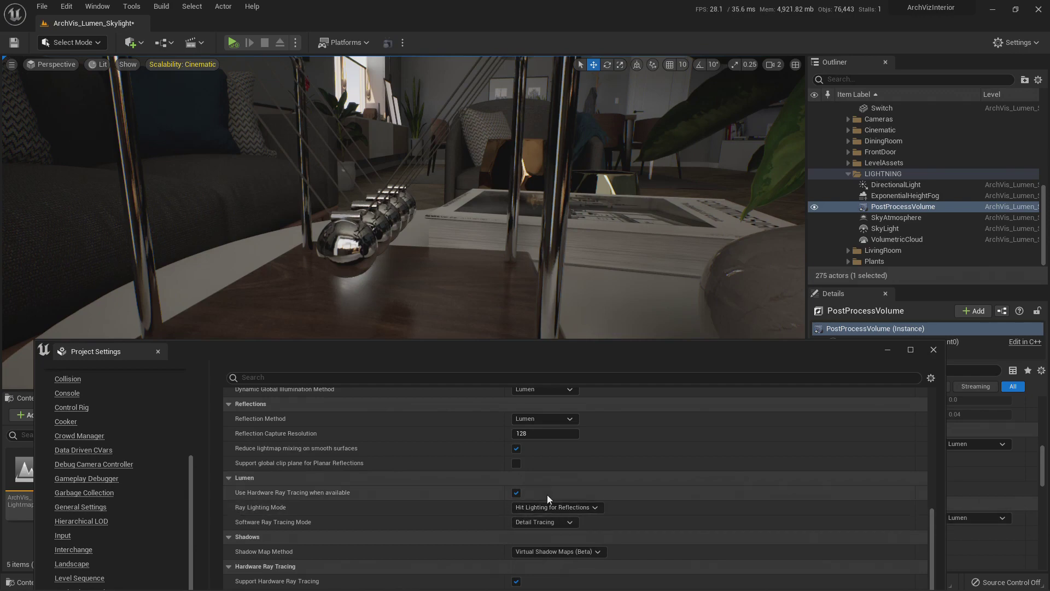
{"action": "right_click_drag", "start_coordinate": [472, 213], "coordinate": [579, 178]}
{"action": "key", "text": "w"}
{"action": "key", "text": "w"}
{"action": "mouse_move", "coordinate": [569, 213]}
{"action": "right_mouse_down"}
{"action": "mouse_move", "coordinate": [509, 216]}
{"action": "mouse_move", "coordinate": [492, 181]}
{"action": "mouse_move", "coordinate": [487, 209]}
{"action": "mouse_move", "coordinate": [213, 211]}
{"action": "mouse_move", "coordinate": [290, 211]}
{"action": "mouse_move", "coordinate": [221, 217]}
{"action": "mouse_move", "coordinate": [195, 233]}
{"action": "right_mouse_up"}
{"action": "key", "text": "d"}
{"action": "left_click", "coordinate": [934, 350]}
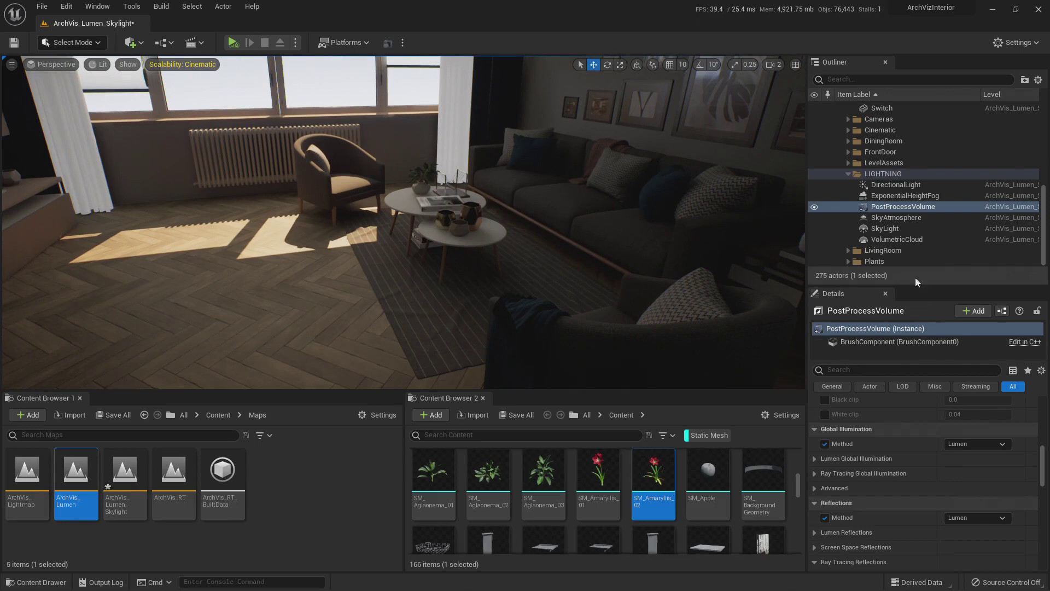
Toggle the visibility of the SkyLight and the DirectionalLight to compare their effect on the windows and sky.
{"action": "left_click", "coordinate": [885, 228]}
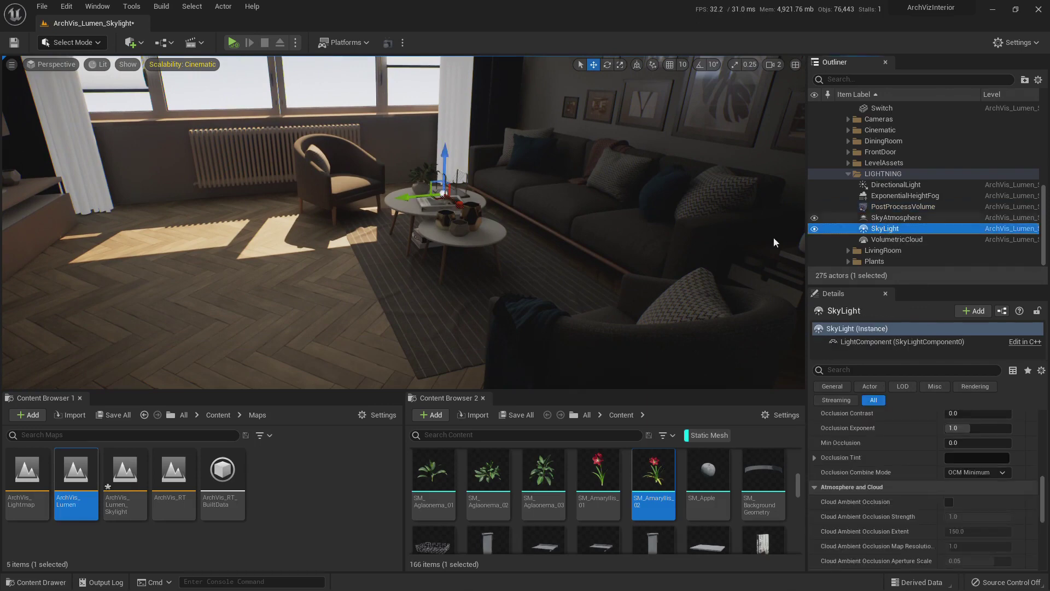
{"action": "right_click_drag", "start_coordinate": [773, 237], "coordinate": [825, 267]}
{"action": "key", "text": "w"}
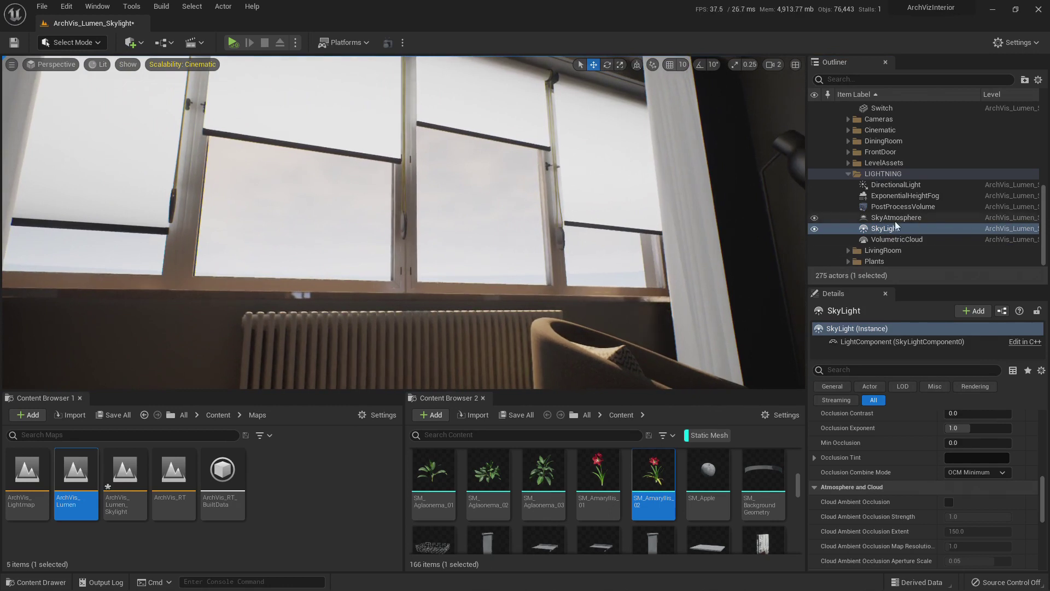
{"action": "left_click", "coordinate": [813, 228]}
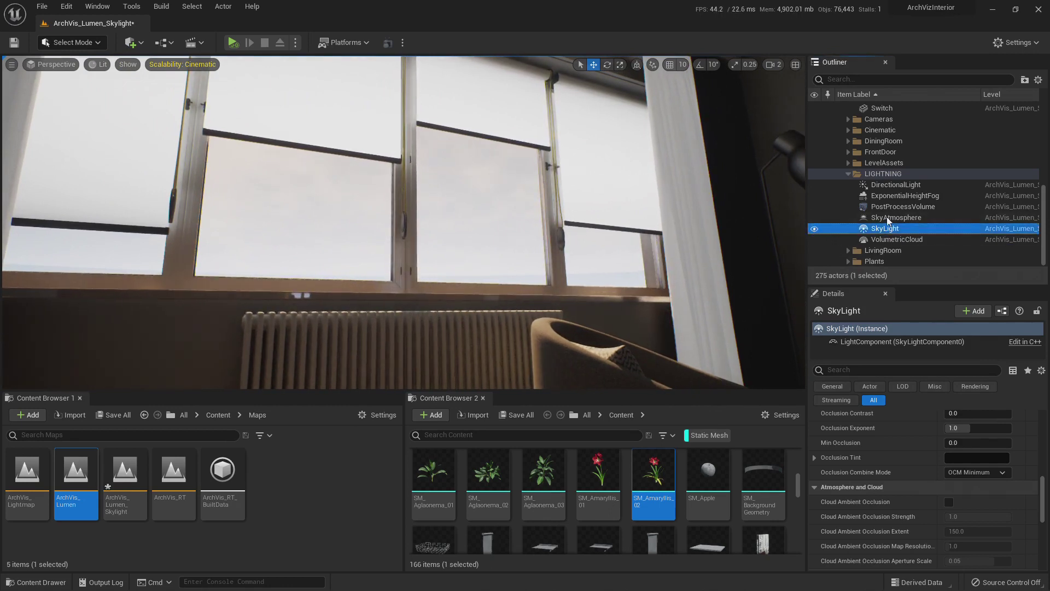
{"action": "left_click", "coordinate": [886, 186]}
{"action": "left_click", "coordinate": [813, 185]}
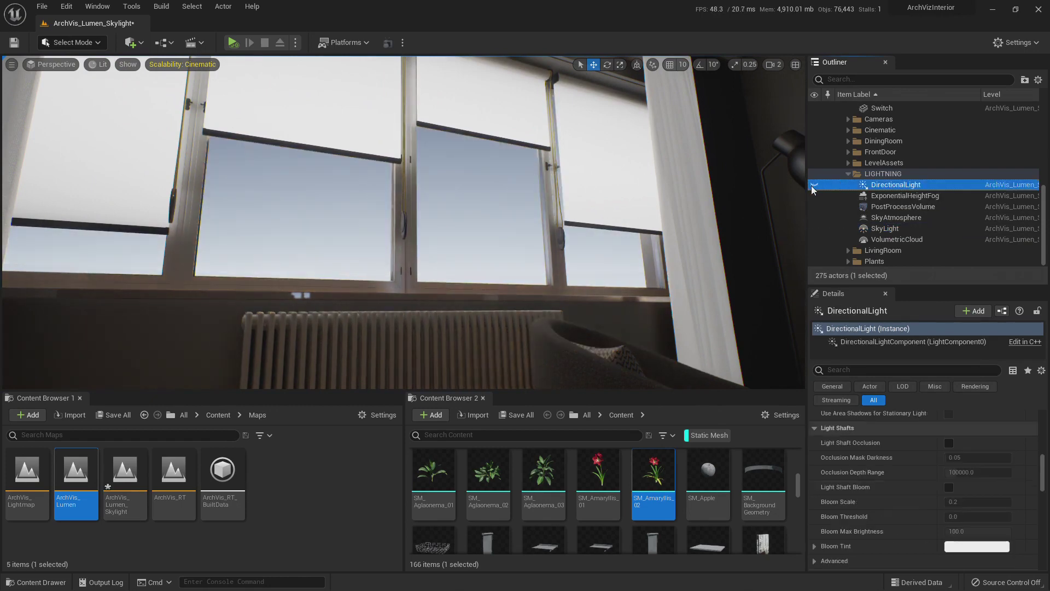
{"action": "left_click", "coordinate": [813, 184]}
Hide and restore the SkyAtmosphere, VolumetricCloud and ExponentialHeightFog to compare how each one affects the sky outside the windows.
{"action": "left_click", "coordinate": [882, 218]}
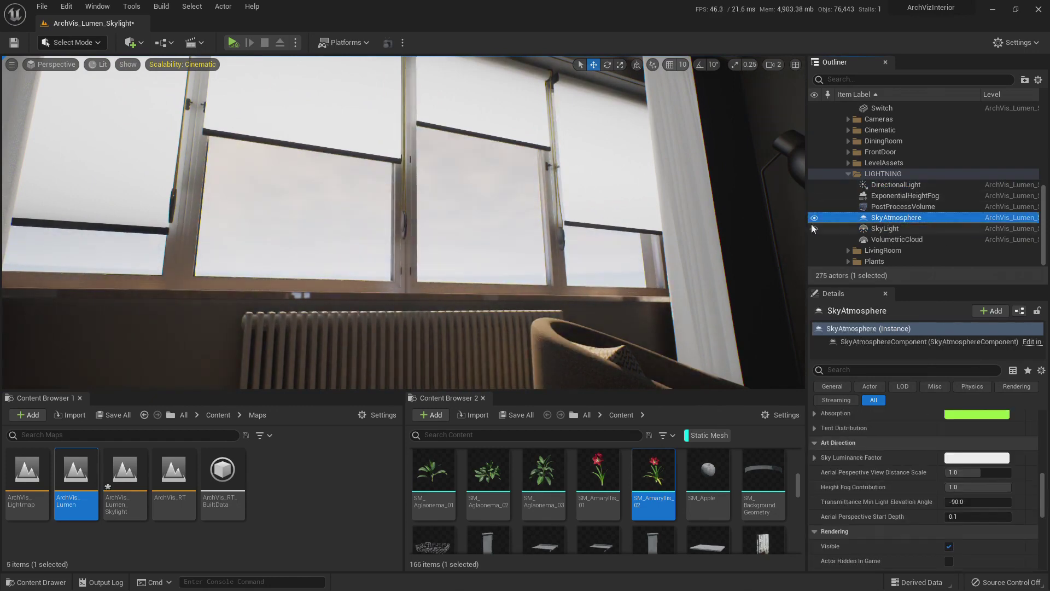
{"action": "left_click", "coordinate": [814, 219]}
{"action": "left_click", "coordinate": [815, 239]}
{"action": "left_click", "coordinate": [815, 219]}
{"action": "left_click", "coordinate": [814, 218]}
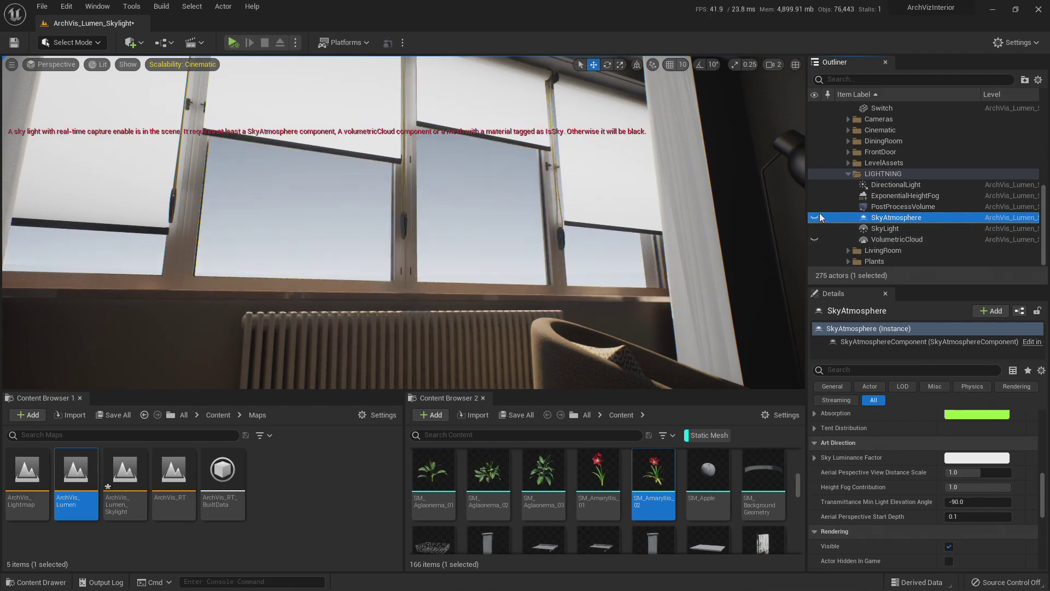
{"action": "left_click", "coordinate": [814, 195]}
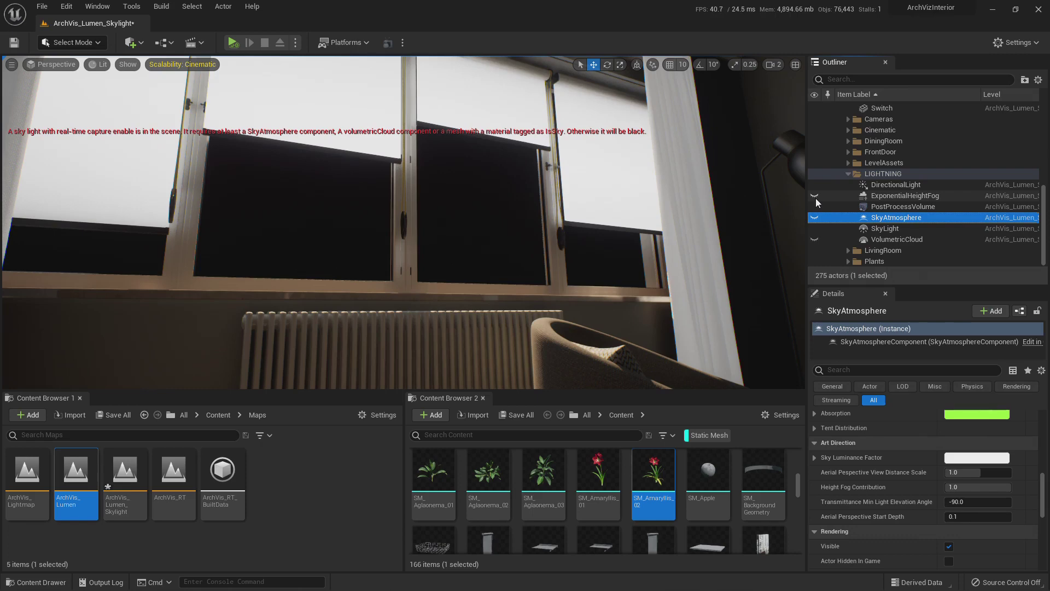
{"action": "left_click", "coordinate": [815, 196]}
{"action": "left_click", "coordinate": [815, 219]}
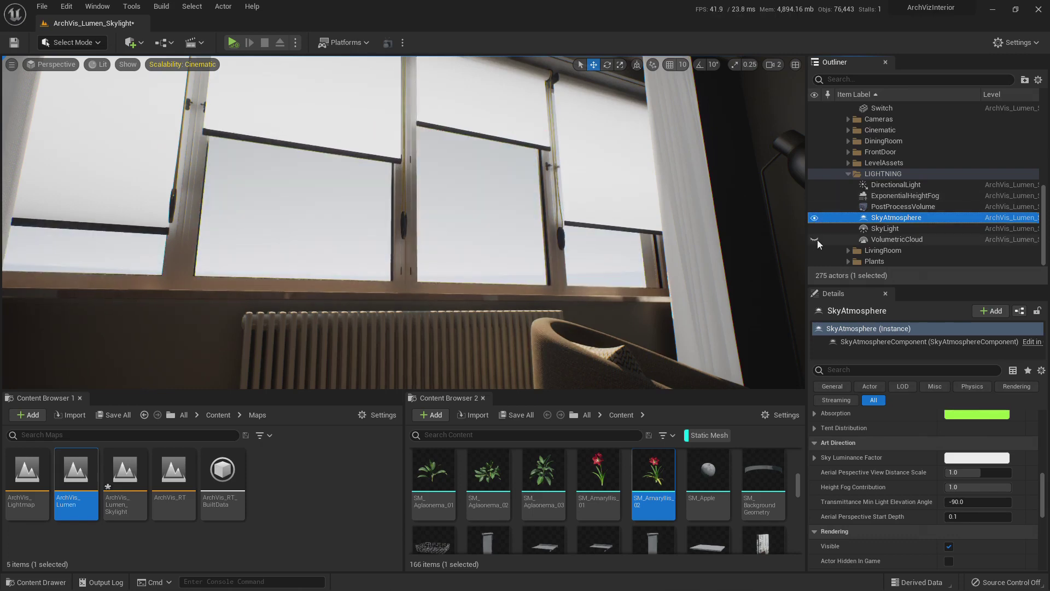
{"action": "left_click", "coordinate": [816, 239]}
Return the view to the Newton's cradle on the coffee table, looking across toward the dining area.
{"action": "right_click_drag", "start_coordinate": [580, 266], "coordinate": [689, 211]}
{"action": "key", "text": "w"}
{"action": "key", "text": "a"}
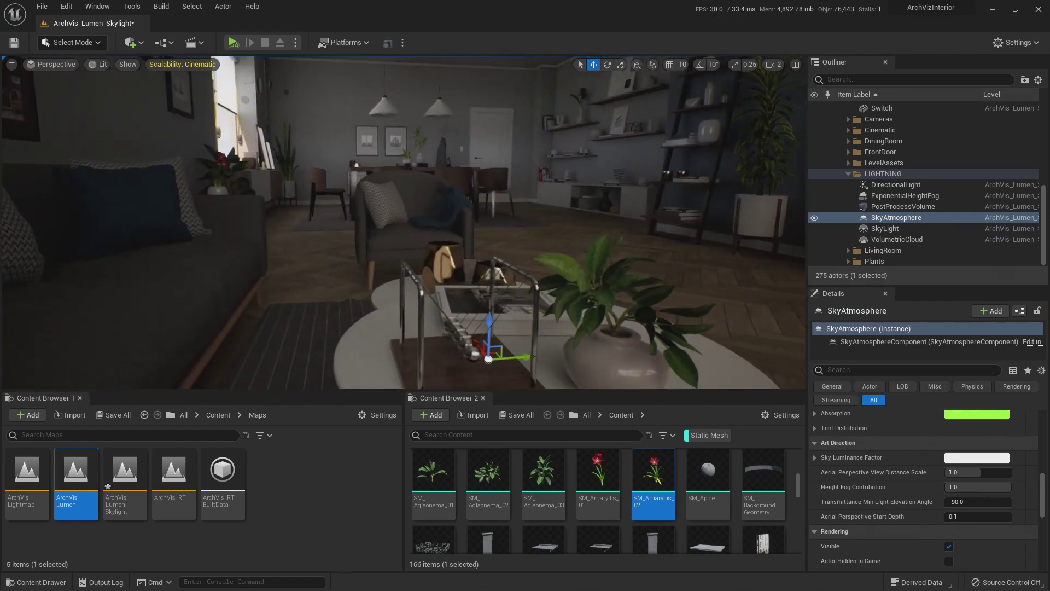